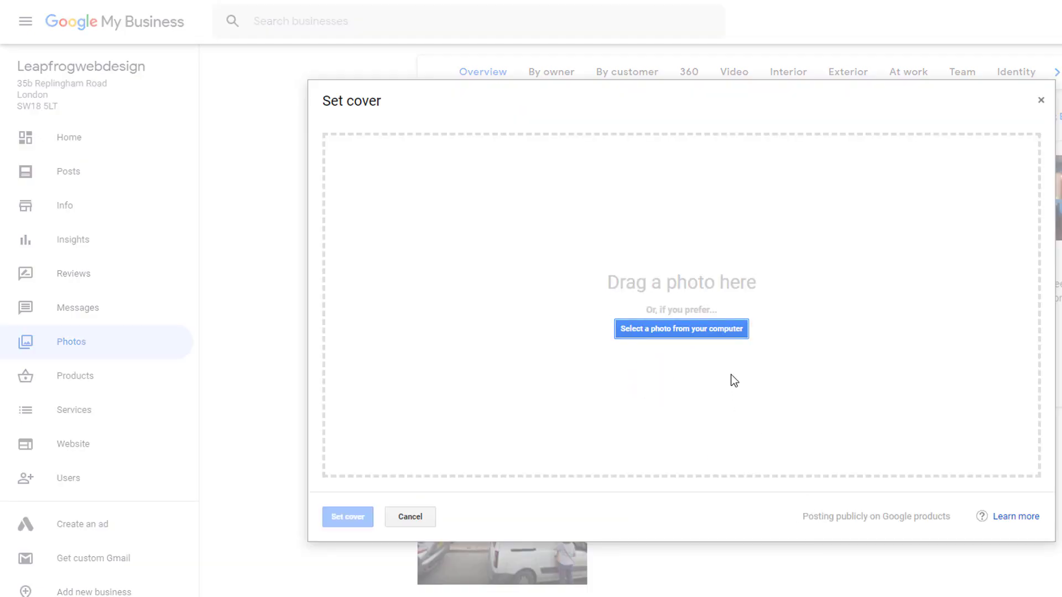
# Step: Upload the jpg from the cover photo folder as the business's new cover photo
pyautogui.click(714, 329)
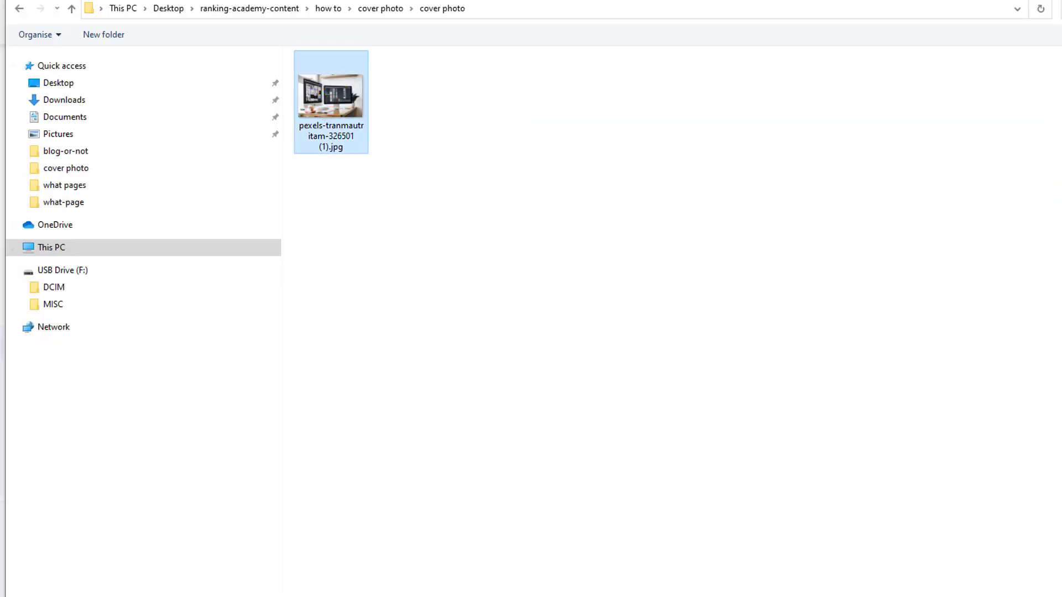
pyautogui.press('Return')
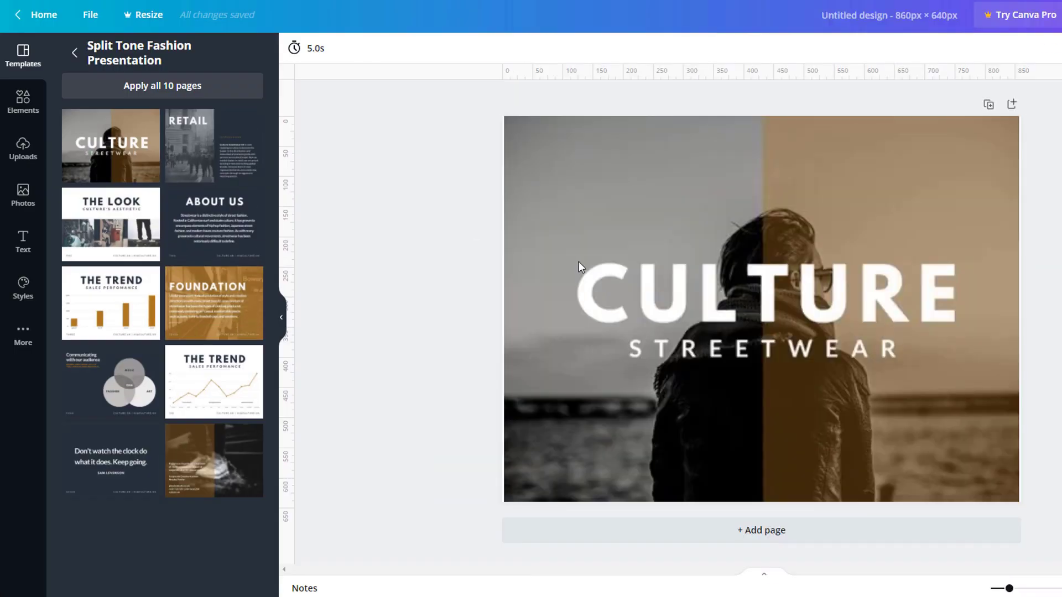
# Step: Open the CULTURE streetwear template and add an arrow line above the CULTURE heading
pyautogui.click(579, 261)
pyautogui.click(23, 101)
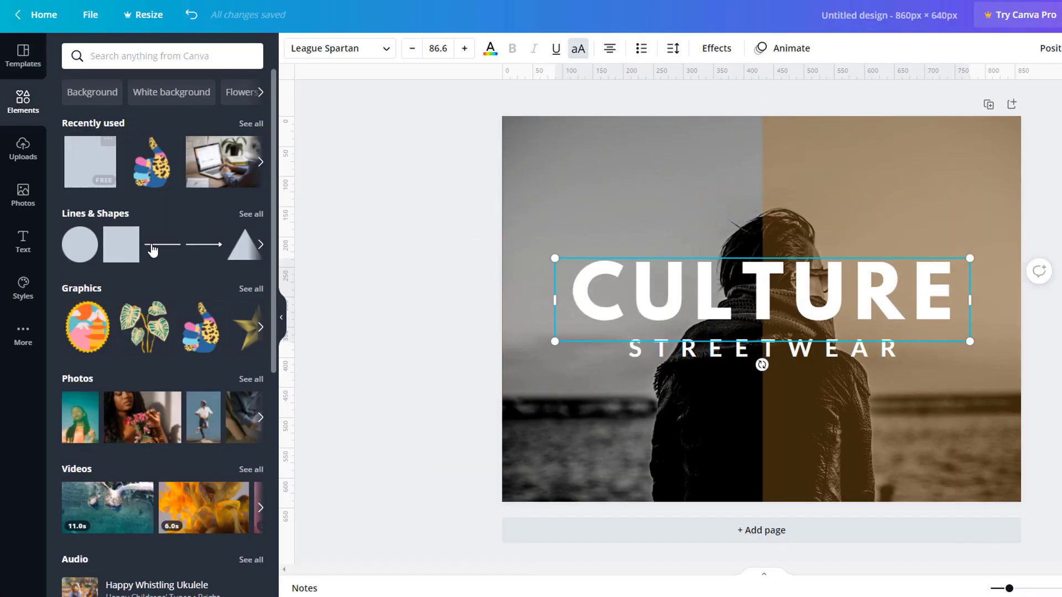
pyautogui.click(153, 250)
pyautogui.moveTo(842, 310); pyautogui.dragTo(842, 177)
# Step: Add the neon Sparkle text below STREETWEAR and place the Sale graphic on the page
pyautogui.click(22, 242)
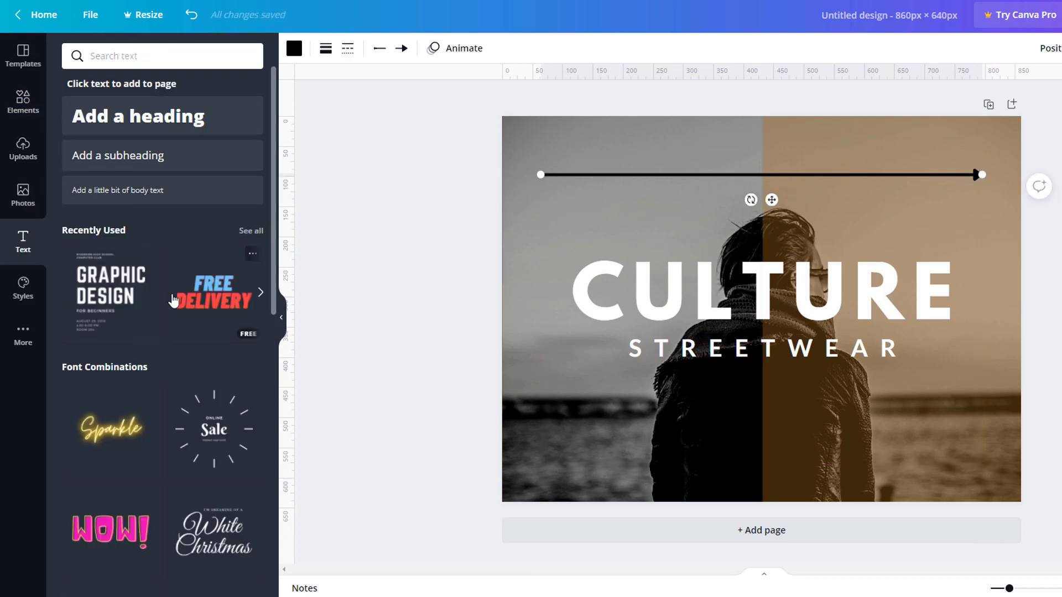
pyautogui.click(108, 442)
pyautogui.moveTo(725, 290); pyautogui.dragTo(725, 437)
pyautogui.moveTo(214, 429); pyautogui.dragTo(577, 180)
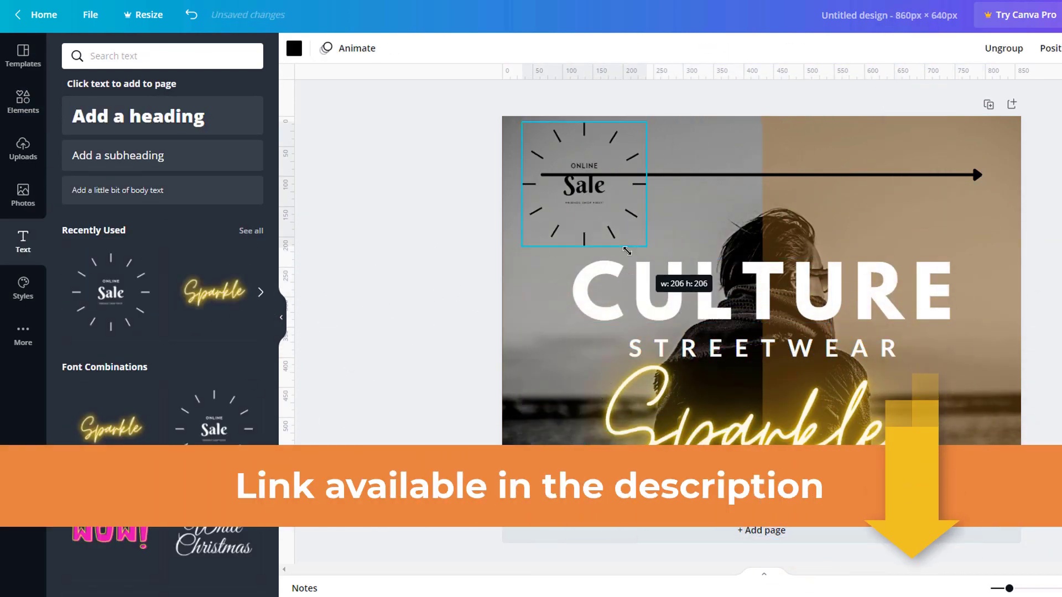
# Step: Lengthen the arrow to point at the Sale graphic and make the Sale text red
pyautogui.click(691, 175)
pyautogui.moveTo(684, 175); pyautogui.dragTo(815, 172)
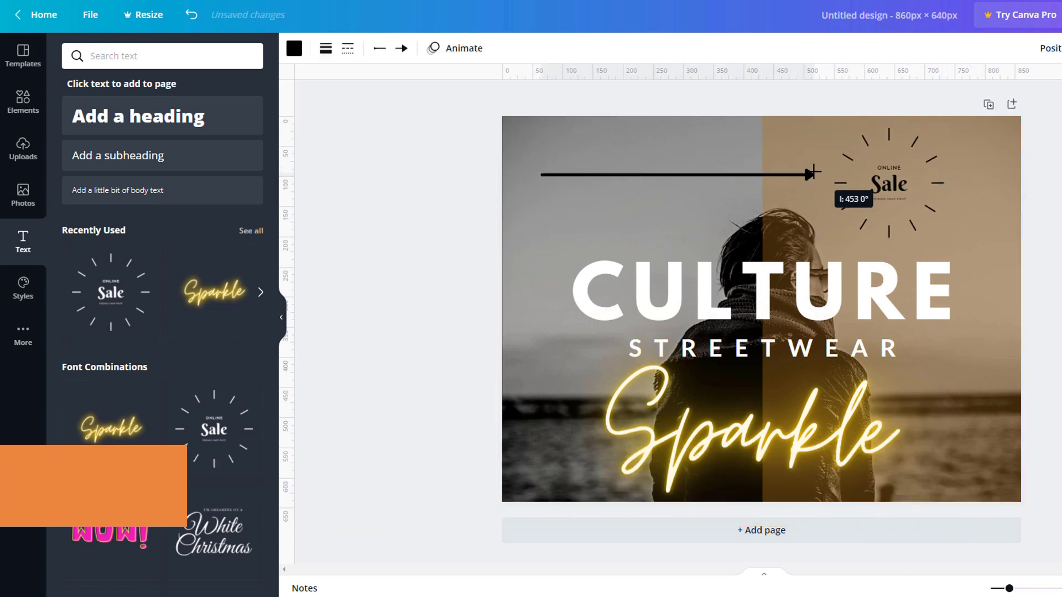
pyautogui.click(889, 183)
pyautogui.click(490, 49)
pyautogui.click(76, 218)
pyautogui.click(457, 282)
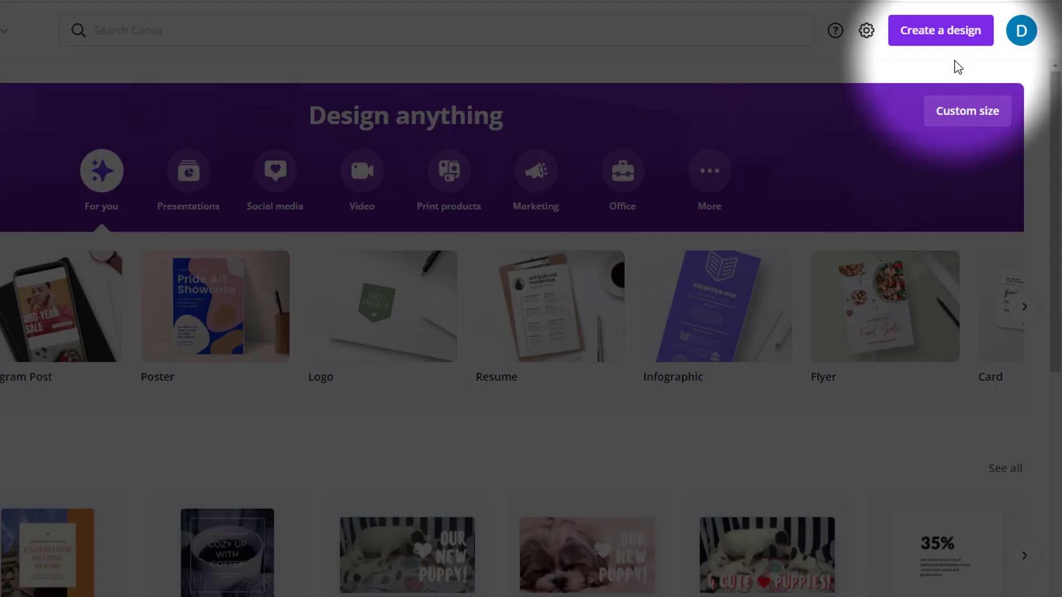
# Step: Start a new custom-size design, entering 1080 px as the width
pyautogui.click(949, 32)
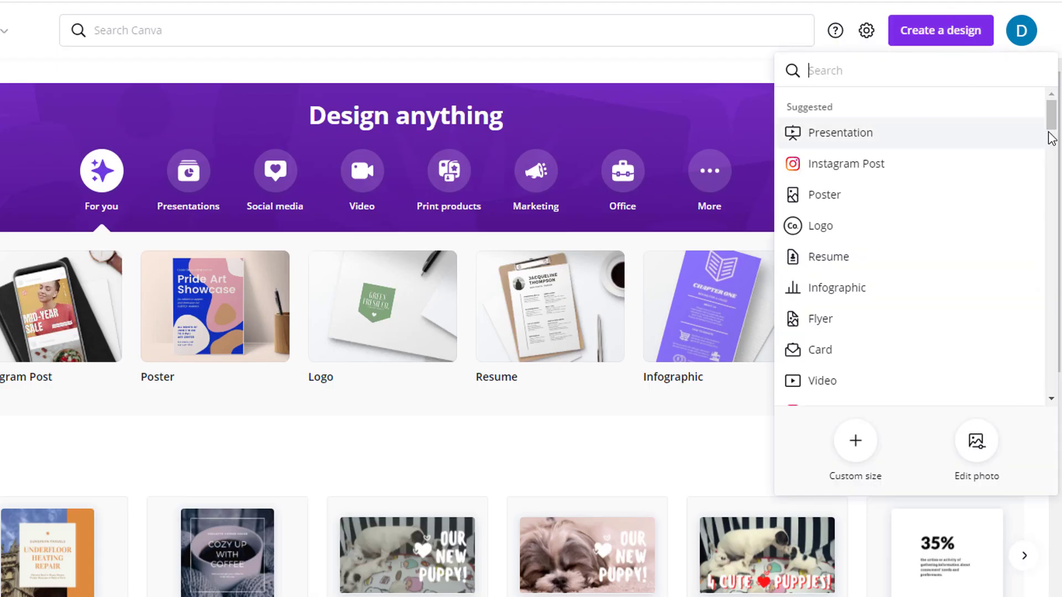
pyautogui.moveTo(1053, 128); pyautogui.dragTo(1051, 210)
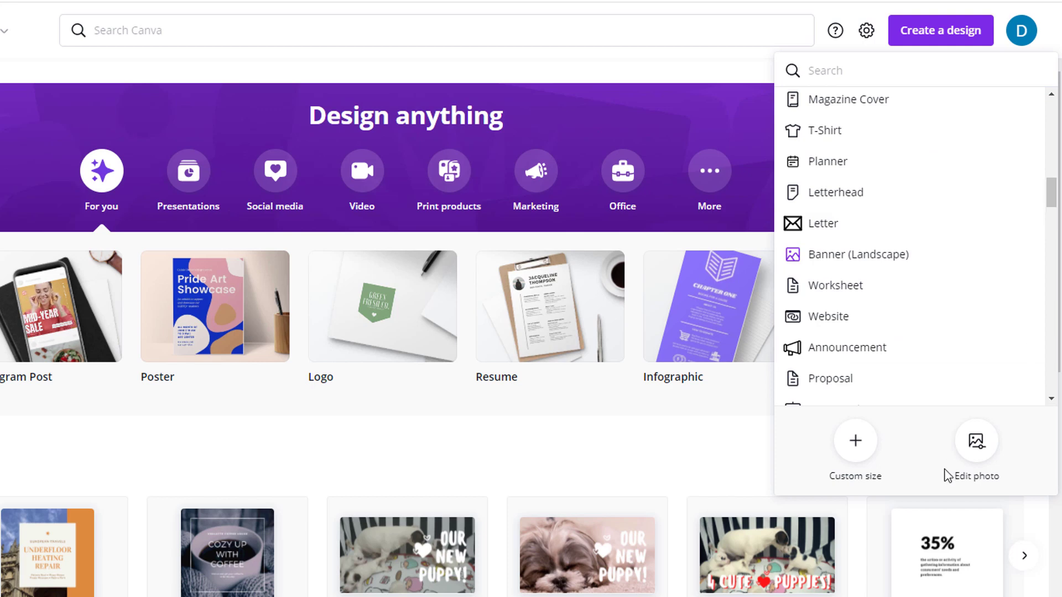
pyautogui.click(856, 451)
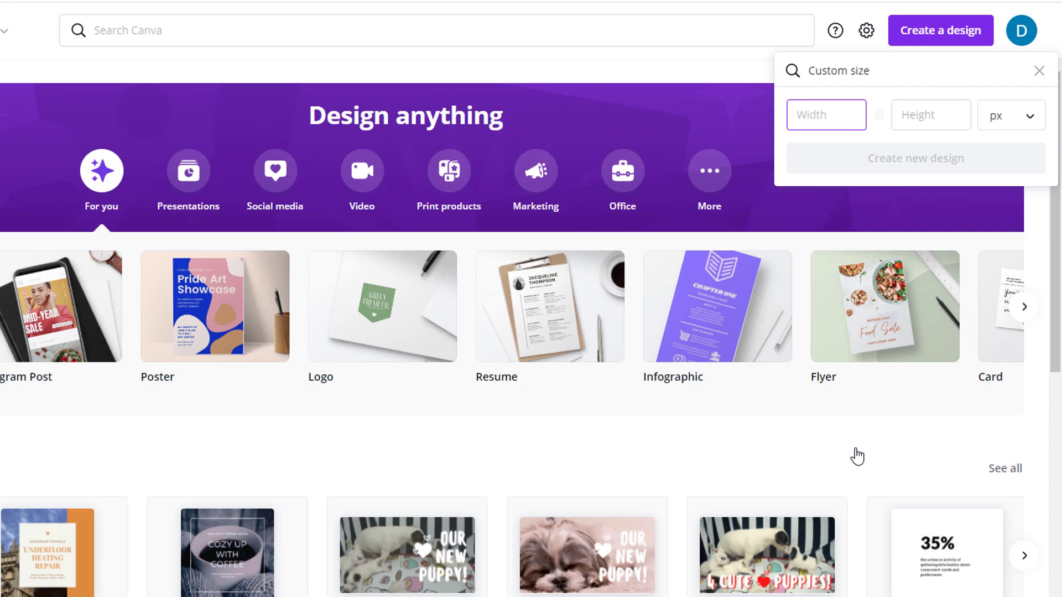
pyautogui.write('80')
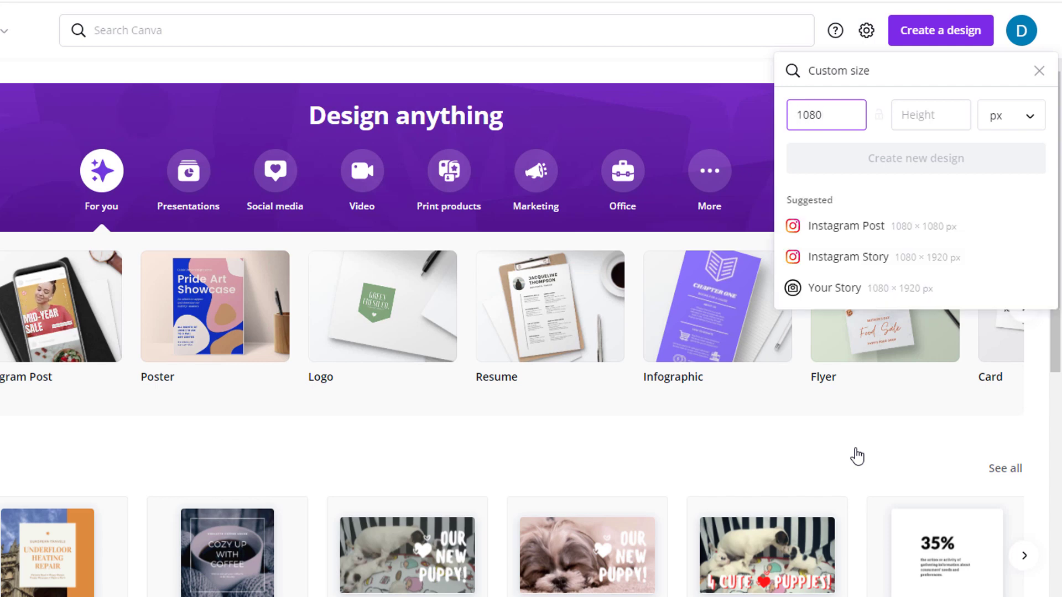
pyautogui.write('608')
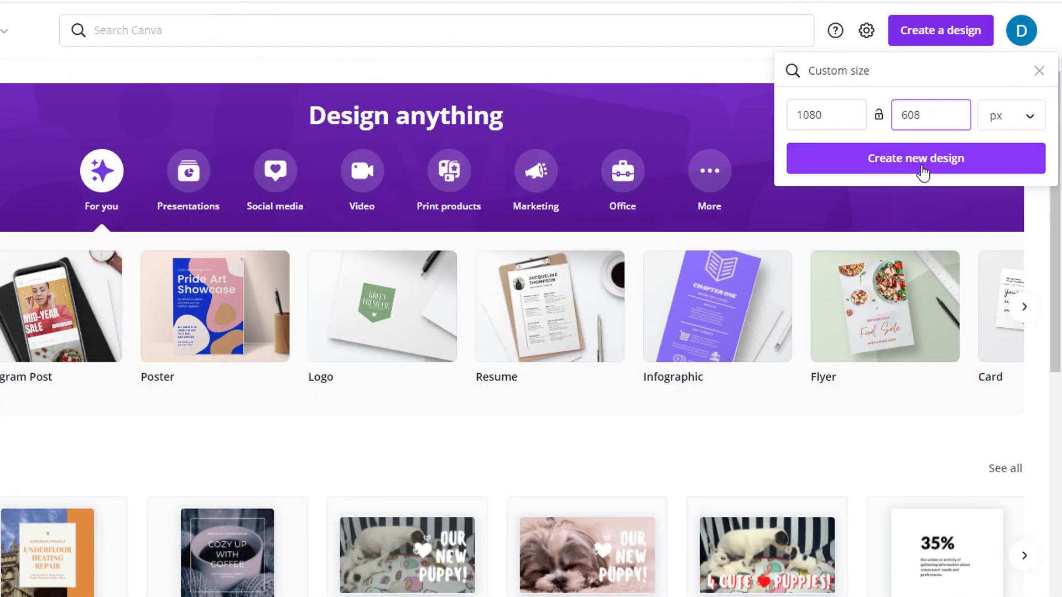
# Step: Create the blank 1080 × 608 px design and fill it with the uploaded cover.jpg photo
pyautogui.click(922, 163)
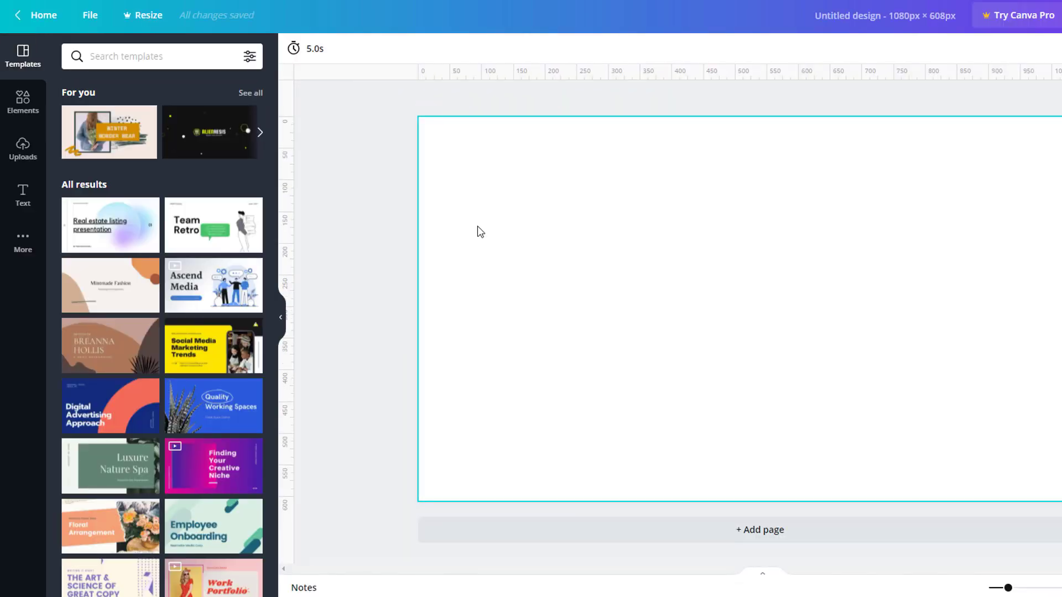
pyautogui.click(23, 145)
pyautogui.click(166, 55)
pyautogui.click(83, 125)
pyautogui.click(294, 95)
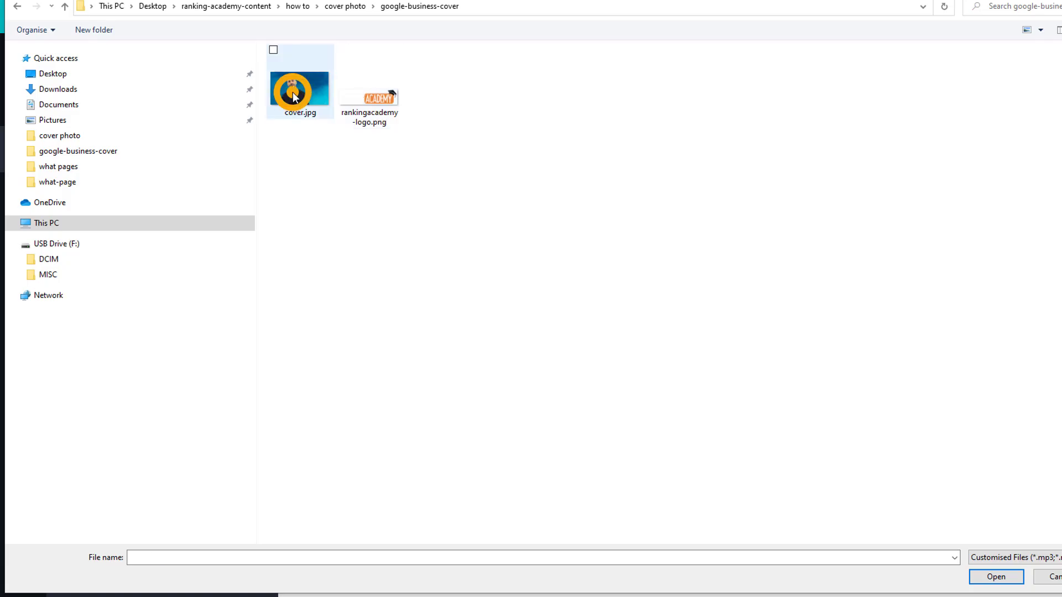
pyautogui.click(996, 578)
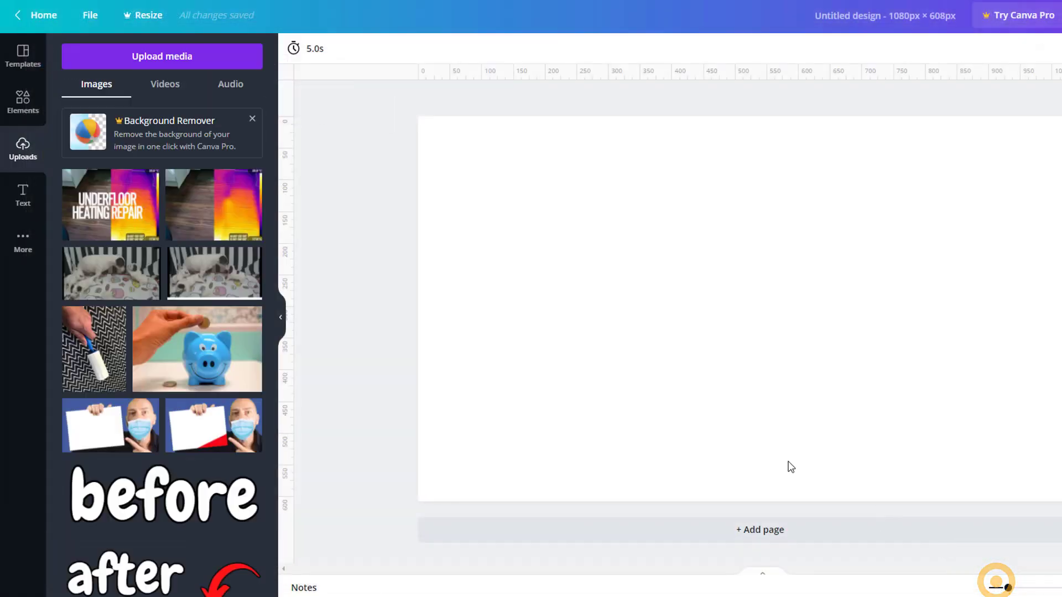
pyautogui.moveTo(102, 213); pyautogui.dragTo(546, 249)
pyautogui.moveTo(844, 354); pyautogui.dragTo(934, 411)
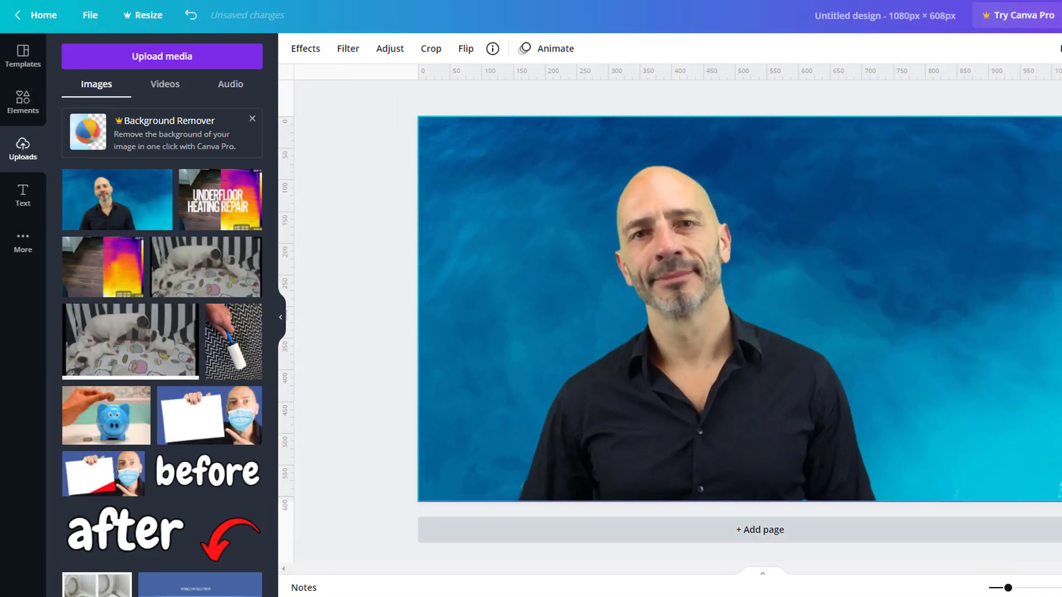
# Step: Upload the Ranking Academy logo file and add it to the design
pyautogui.click(165, 60)
pyautogui.click(82, 126)
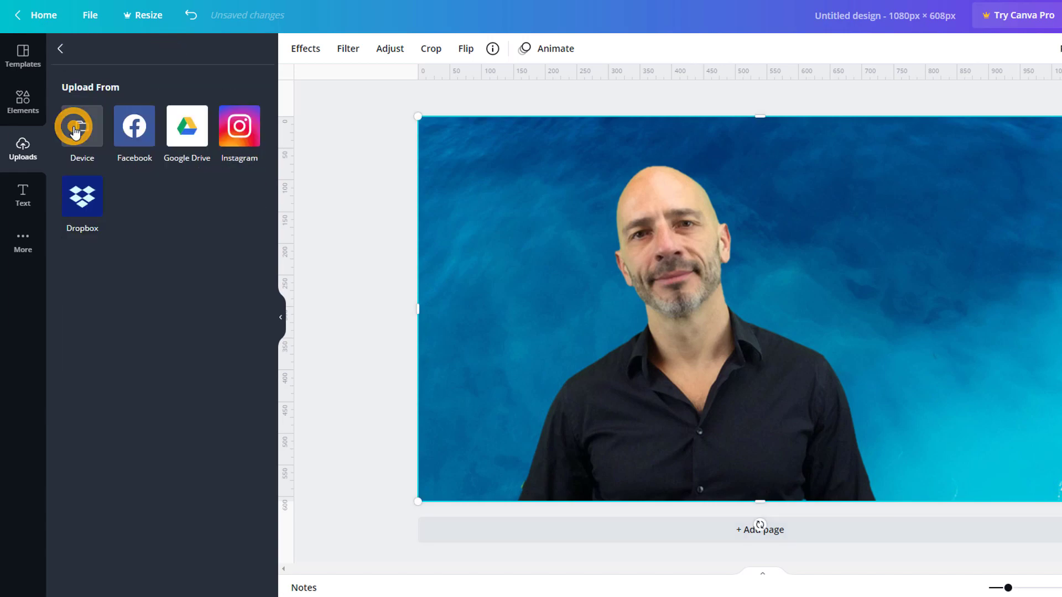
pyautogui.click(365, 86)
pyautogui.click(977, 576)
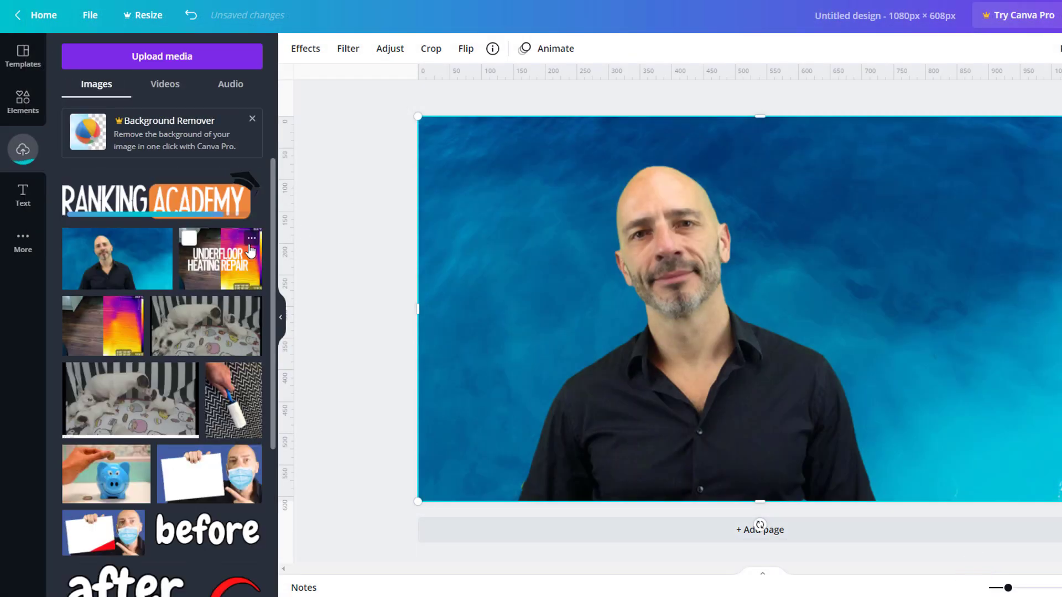
pyautogui.click(155, 200)
# Step: Shrink the Ranking Academy logo and position it beside the man's face
pyautogui.moveTo(647, 325); pyautogui.dragTo(825, 208)
pyautogui.moveTo(912, 260); pyautogui.dragTo(816, 289)
pyautogui.moveTo(1056, 237); pyautogui.dragTo(954, 246)
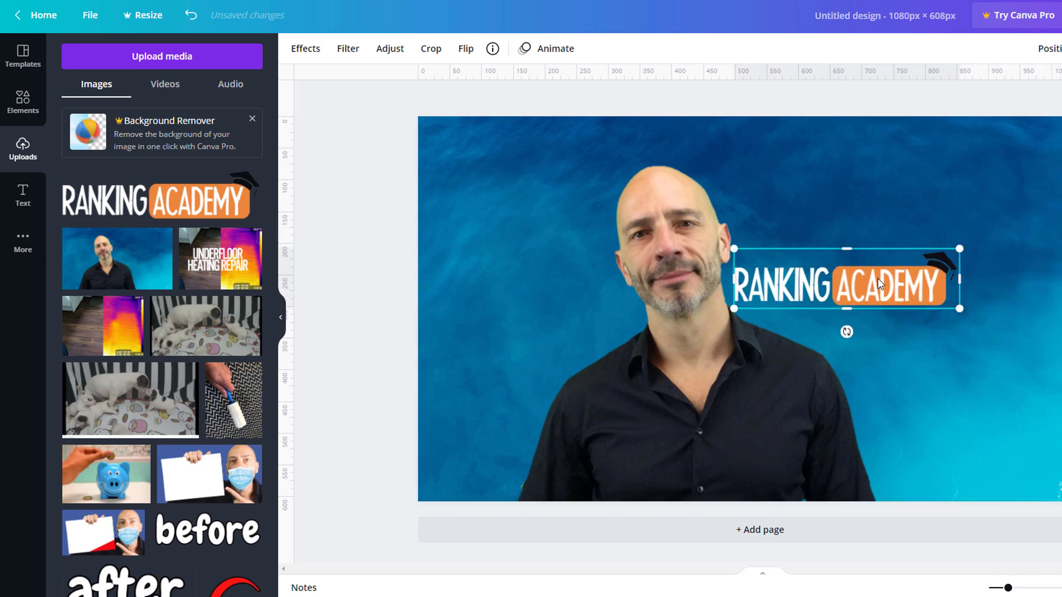
pyautogui.moveTo(869, 273); pyautogui.dragTo(872, 277)
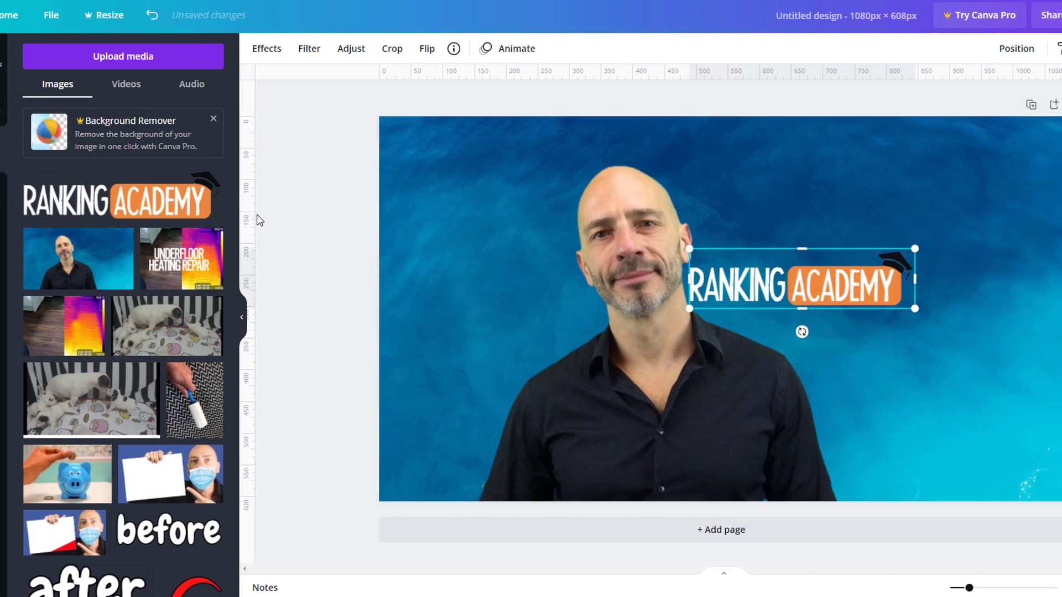
# Step: Download the finished design as a PNG
pyautogui.click(342, 211)
pyautogui.click(981, 17)
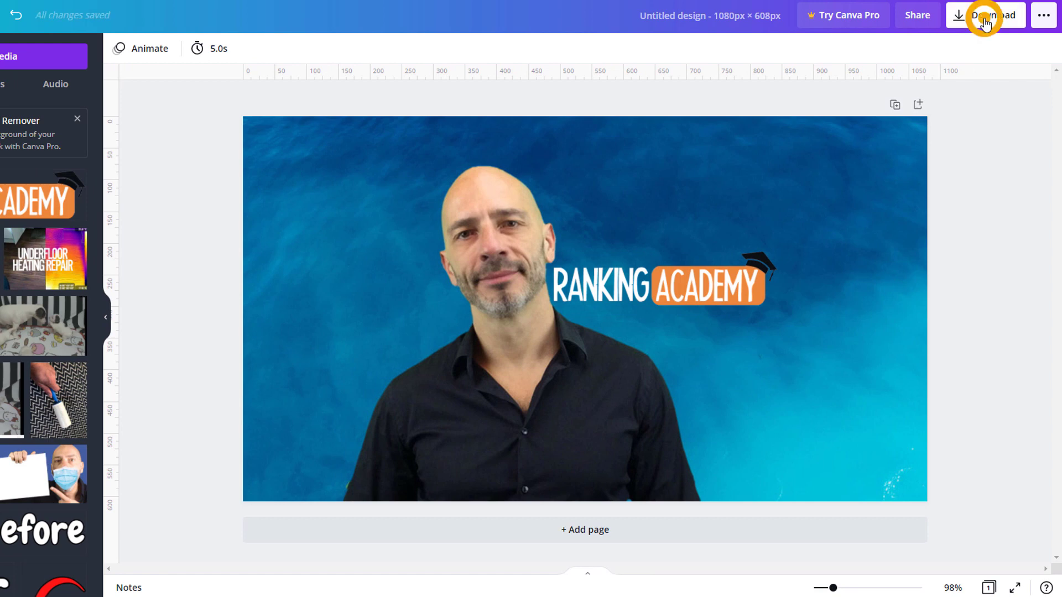
pyautogui.click(965, 235)
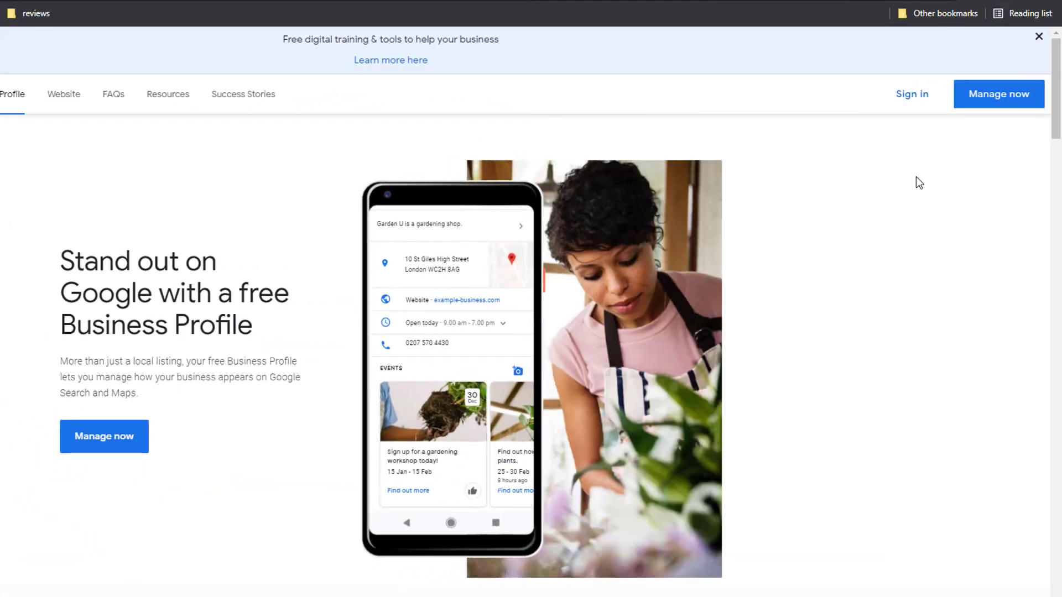
# Step: Sign in to the business profile and open the website editor at the header section
pyautogui.click(908, 92)
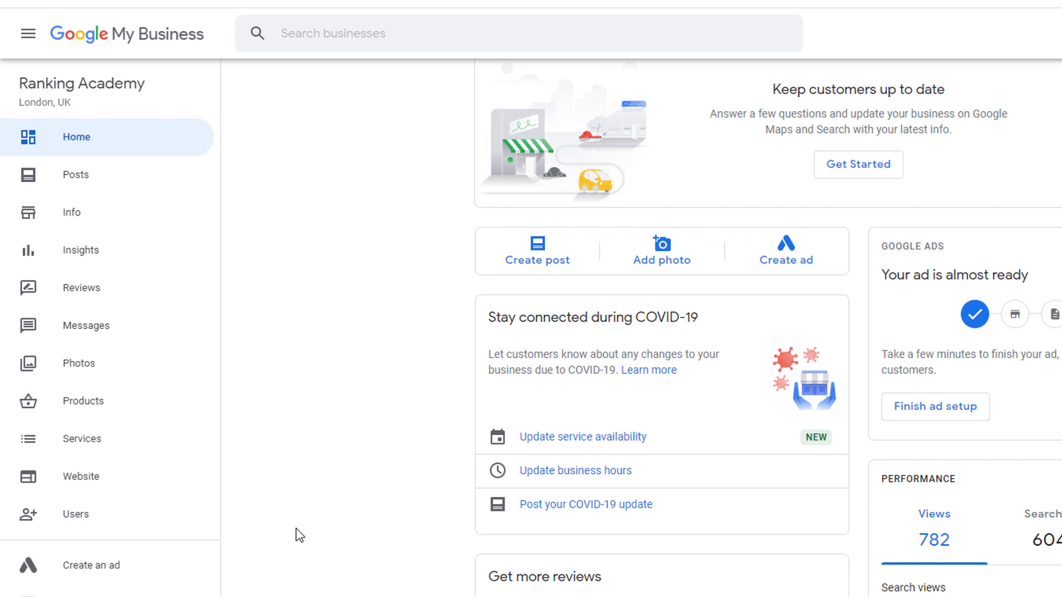
pyautogui.click(93, 479)
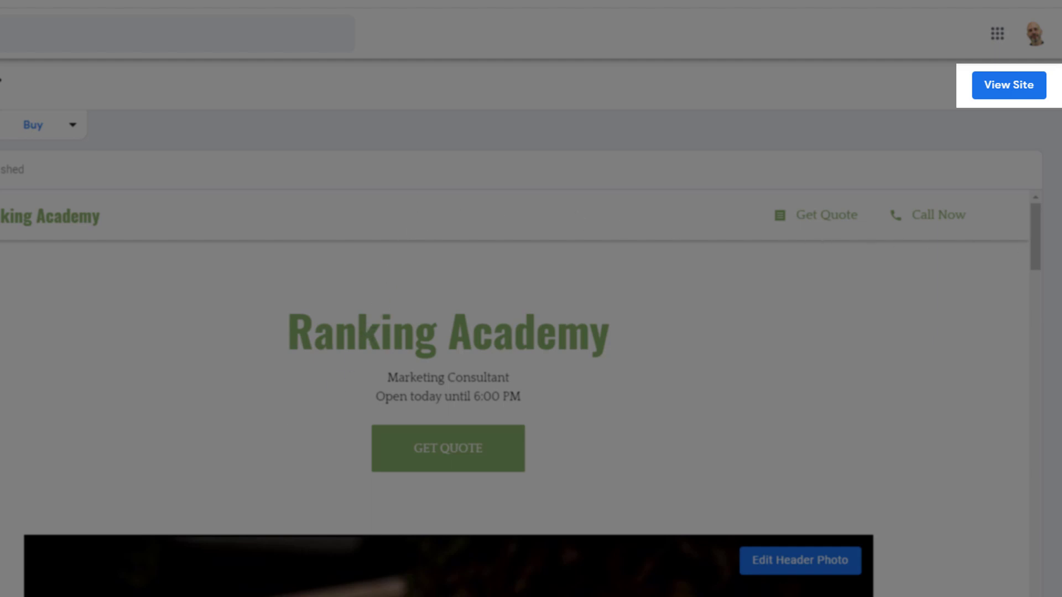
pyautogui.moveTo(1041, 237); pyautogui.dragTo(1044, 278)
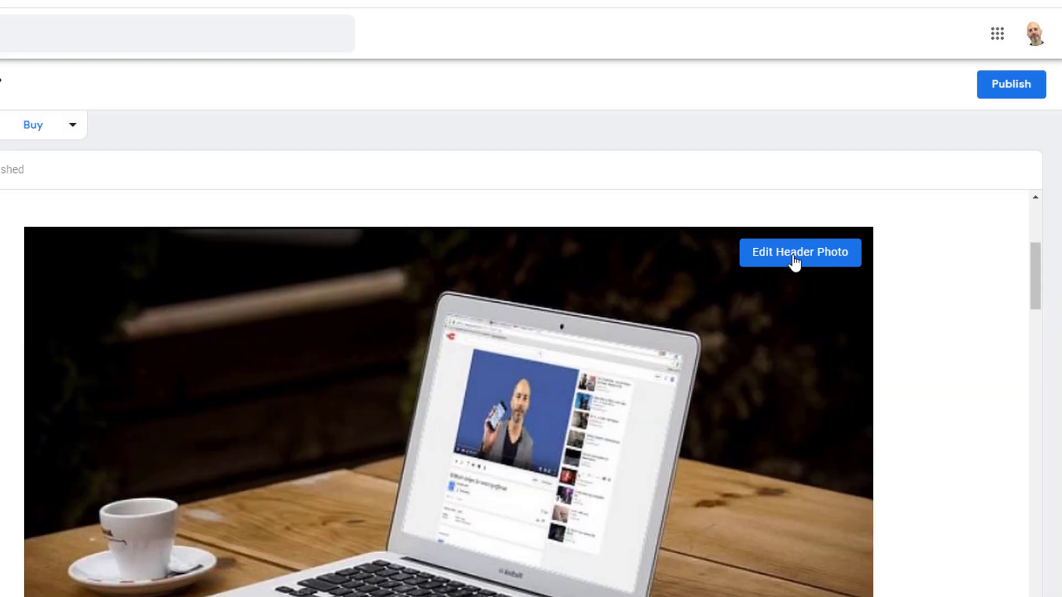
# Step: Replace the website header photo with Untitled design (1).png from the computer
pyautogui.click(794, 255)
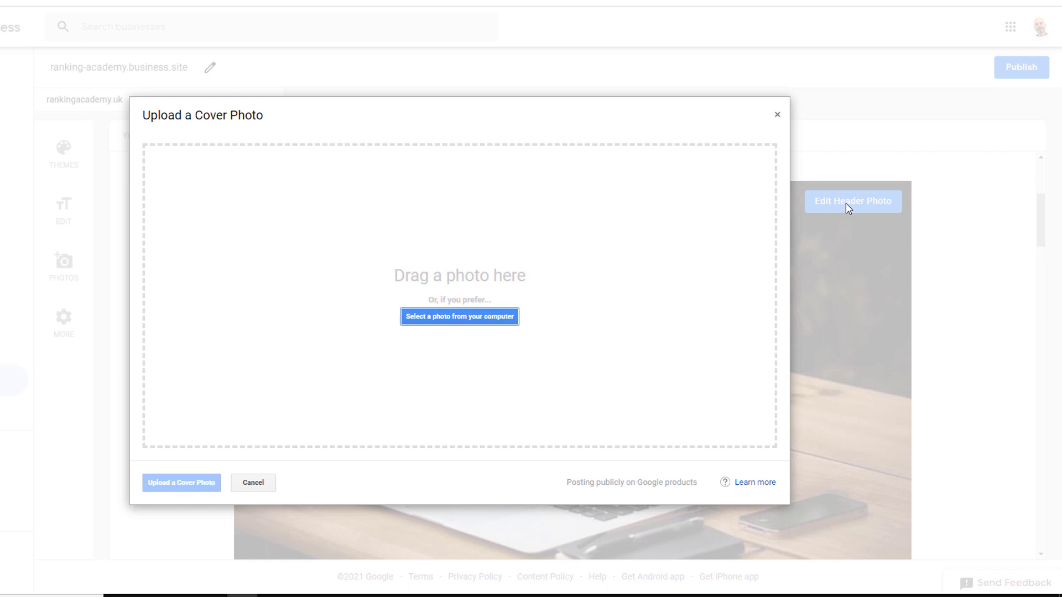
pyautogui.click(407, 316)
pyautogui.click(284, 73)
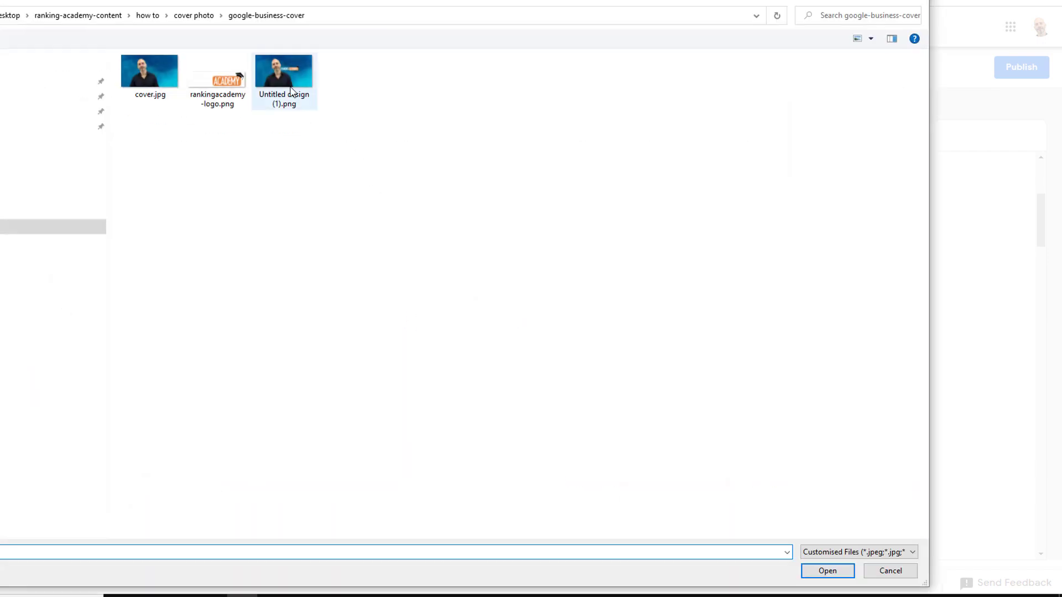
pyautogui.click(809, 570)
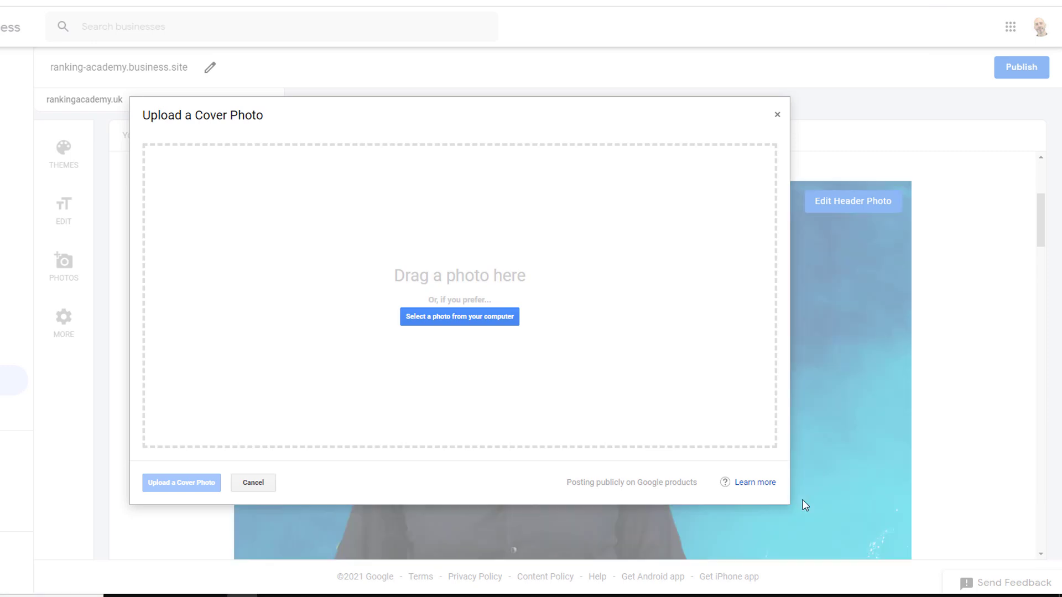
pyautogui.click(778, 116)
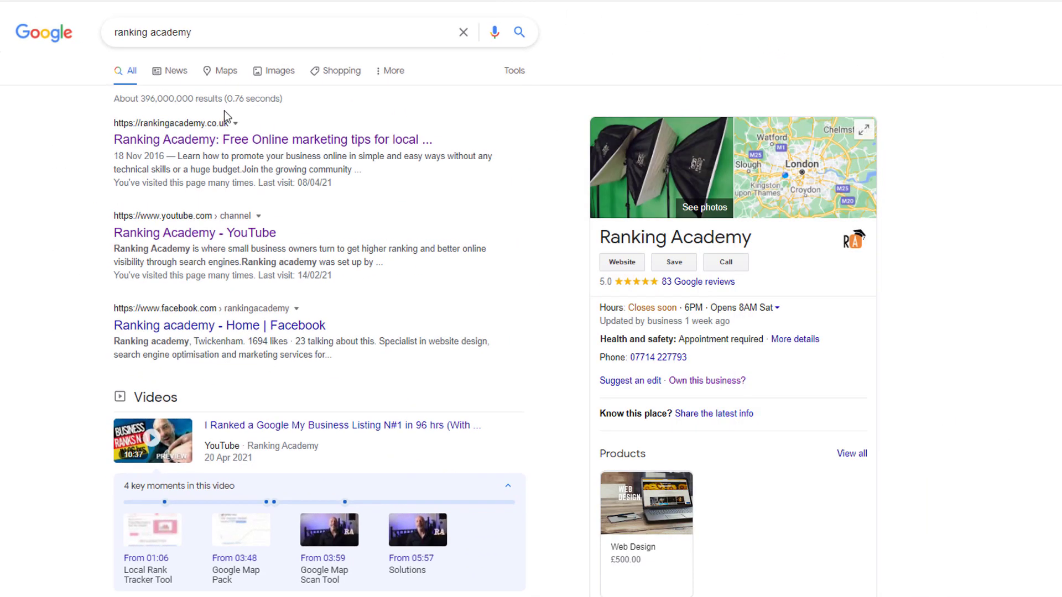
# Step: Reload the Ranking Academy search results and view the business on Google Maps
pyautogui.rightClick(889, 271)
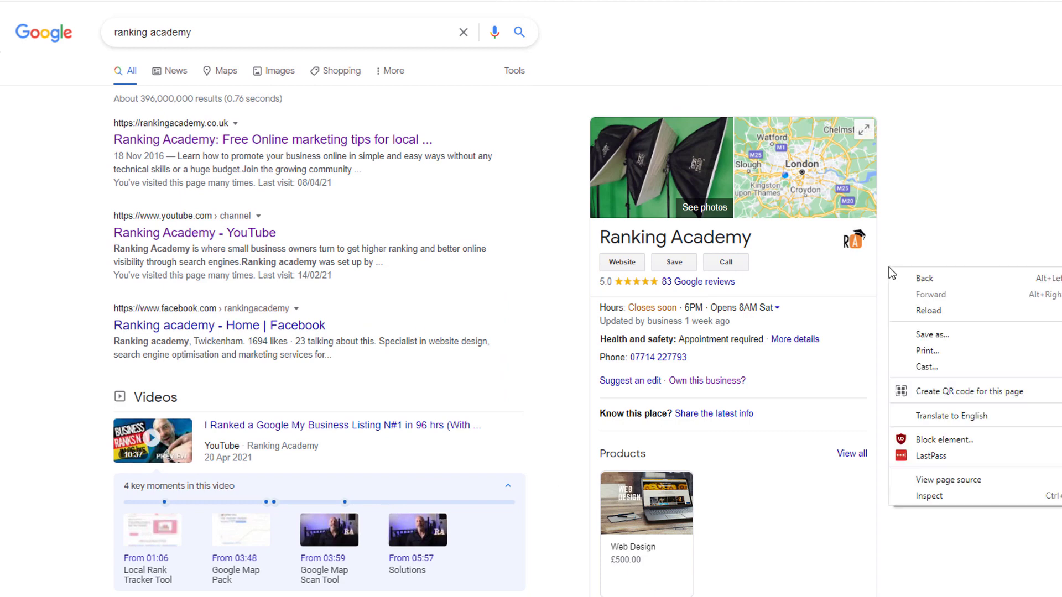
pyautogui.click(903, 310)
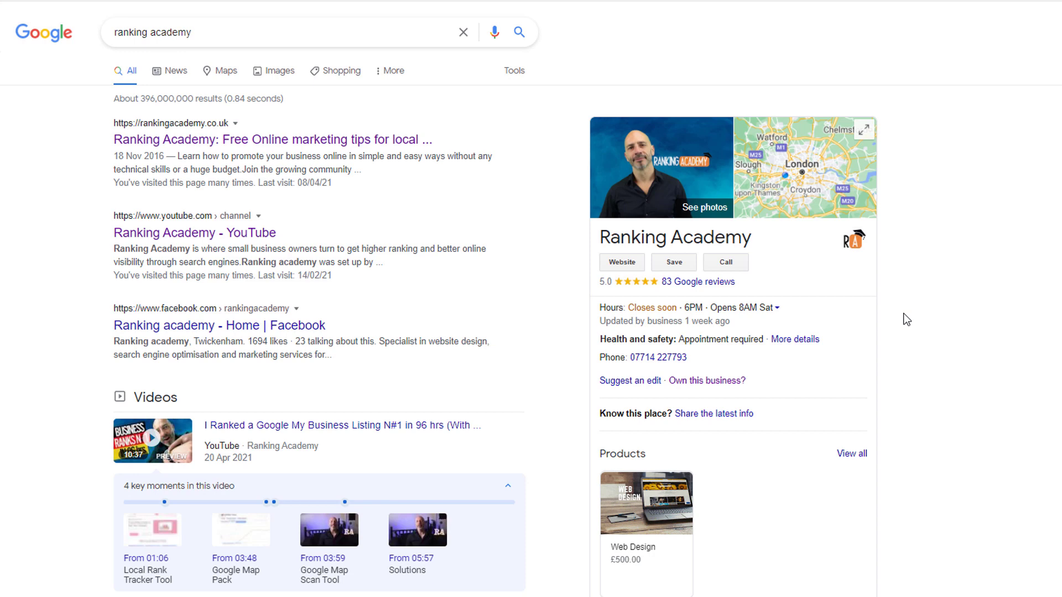
pyautogui.click(216, 77)
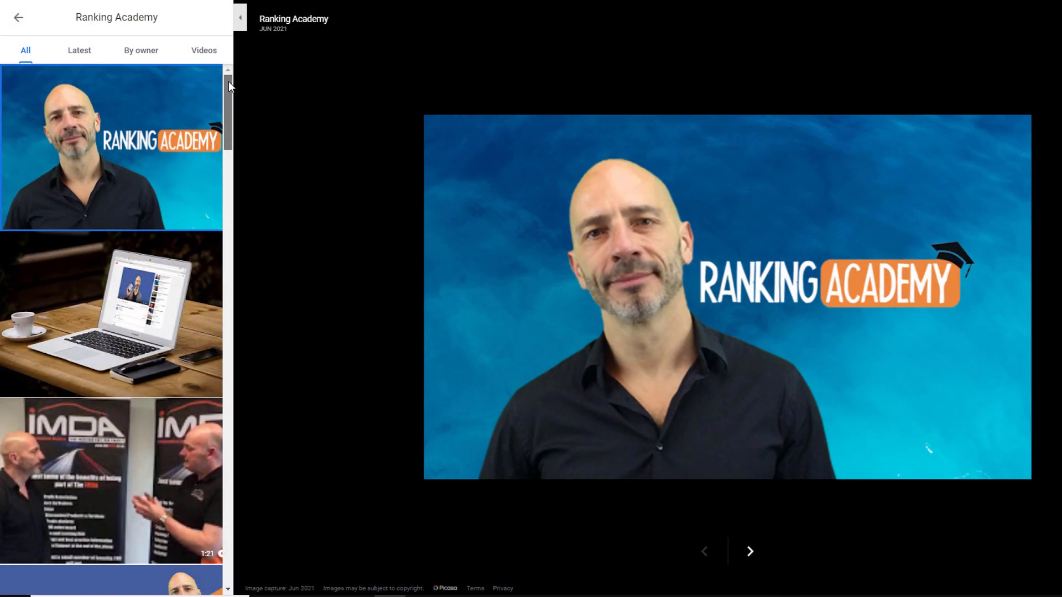
# Step: Bring the gallery's last photo into the main viewer
pyautogui.moveTo(228, 81); pyautogui.dragTo(202, 520)
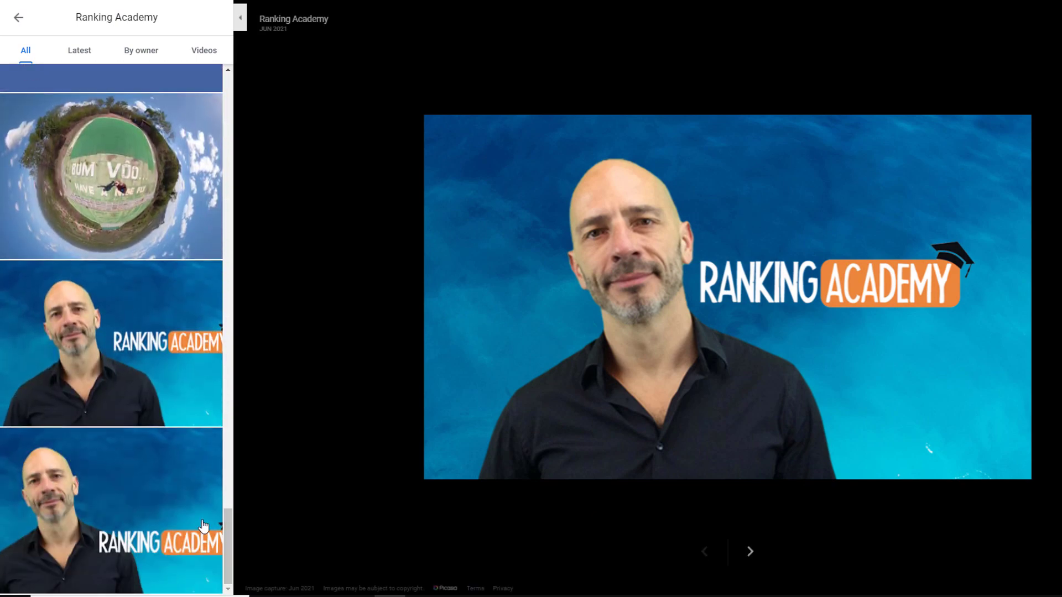
pyautogui.click(172, 345)
pyautogui.click(186, 477)
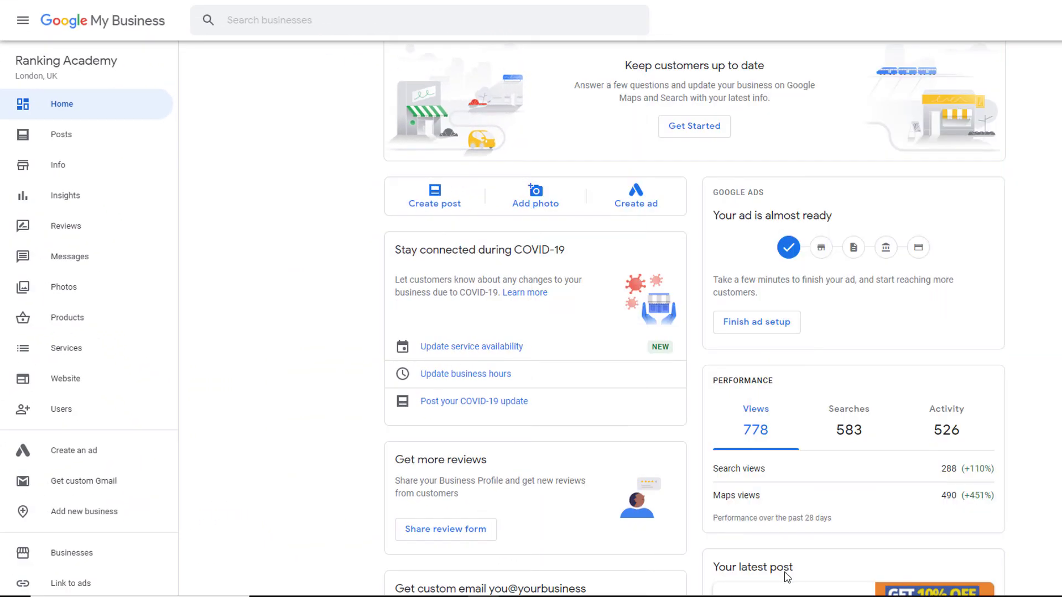
# Step: Open the blue-background Ranking Academy photo from Photos and choose to delete it
pyautogui.click(62, 284)
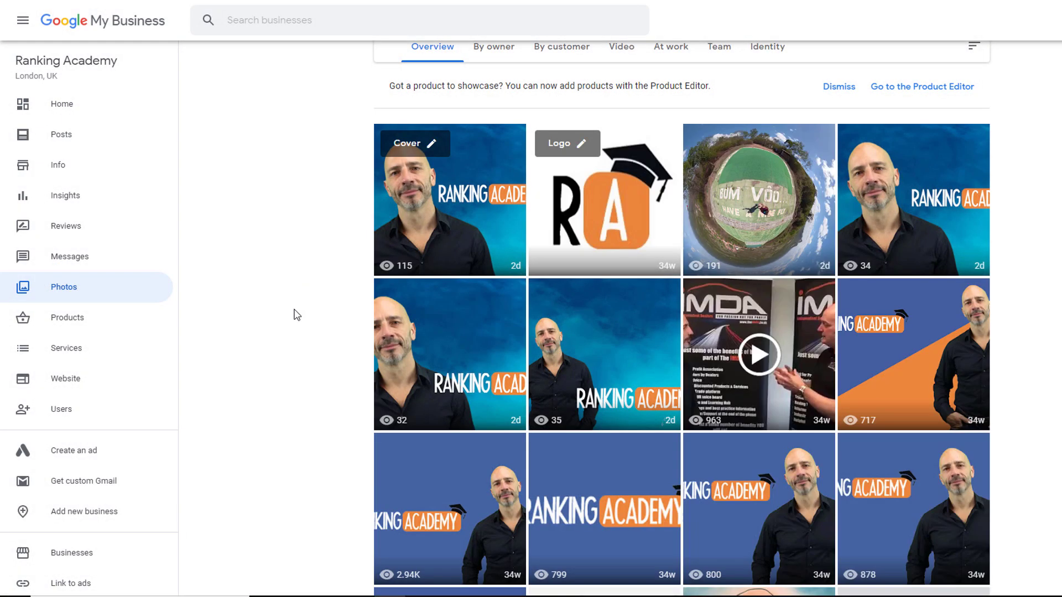
pyautogui.click(615, 347)
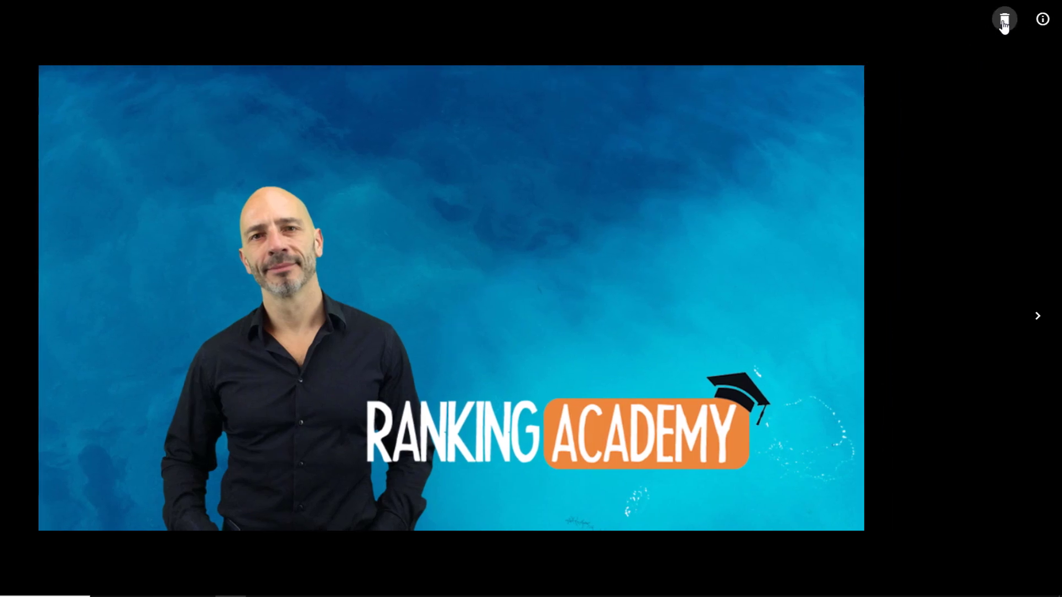
pyautogui.click(1004, 23)
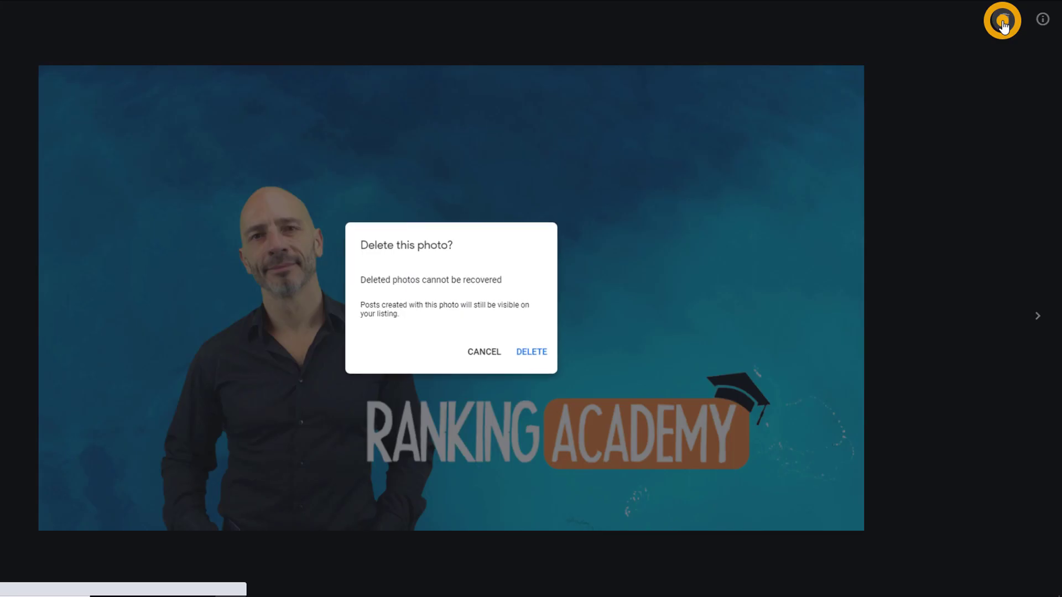